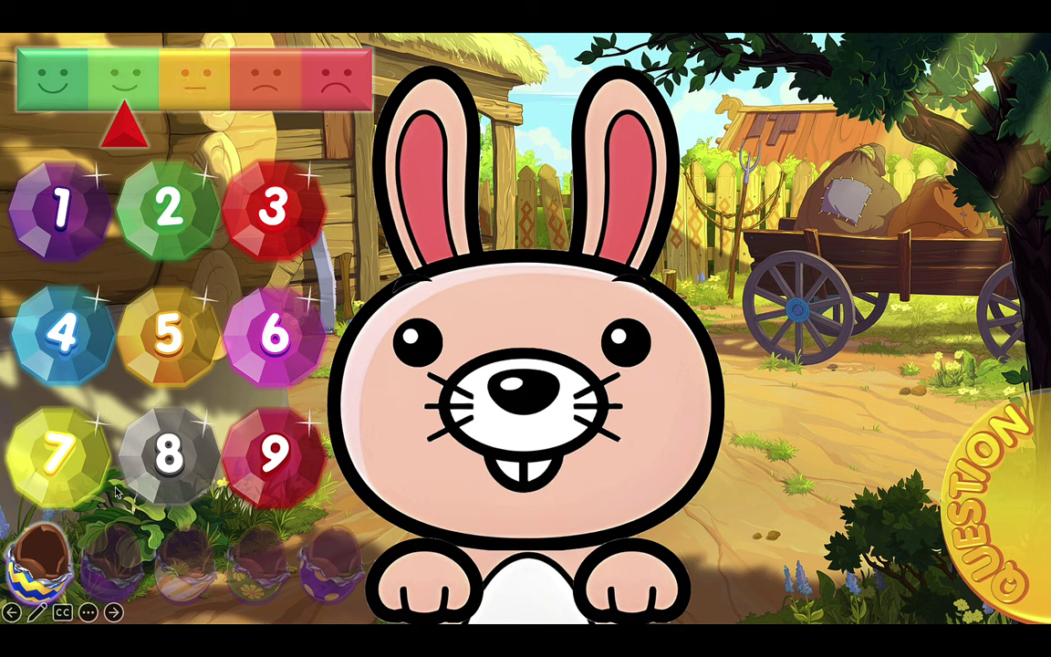
- Crack the second egg, reveal and close question 4 and its answer, then exit the show
{"action": "left_click", "coordinate": [107, 558]}
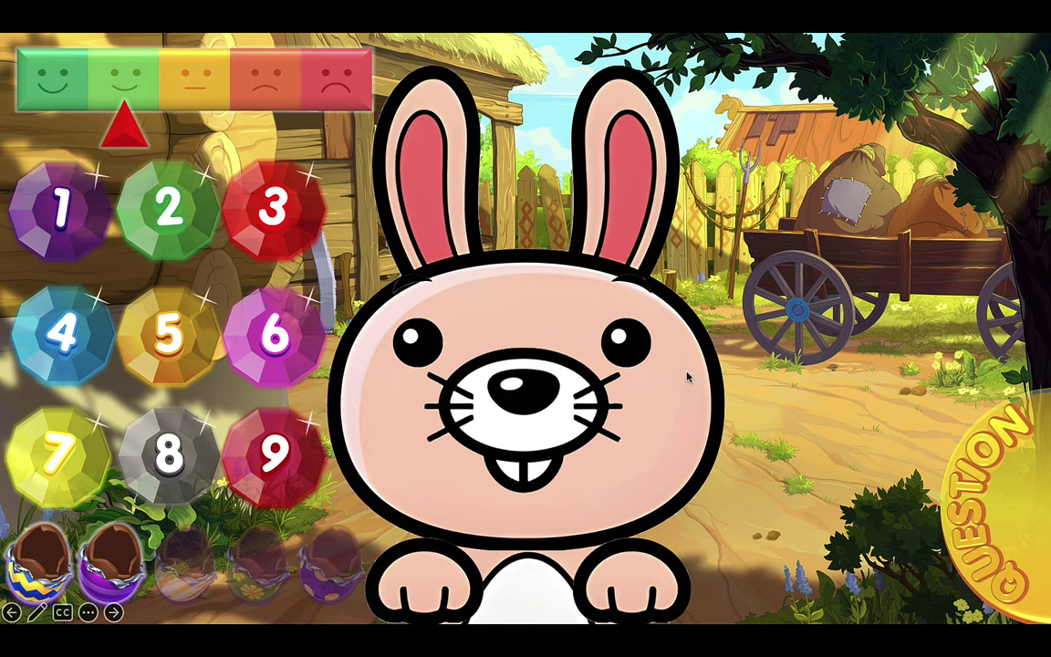
{"action": "left_click", "coordinate": [892, 442]}
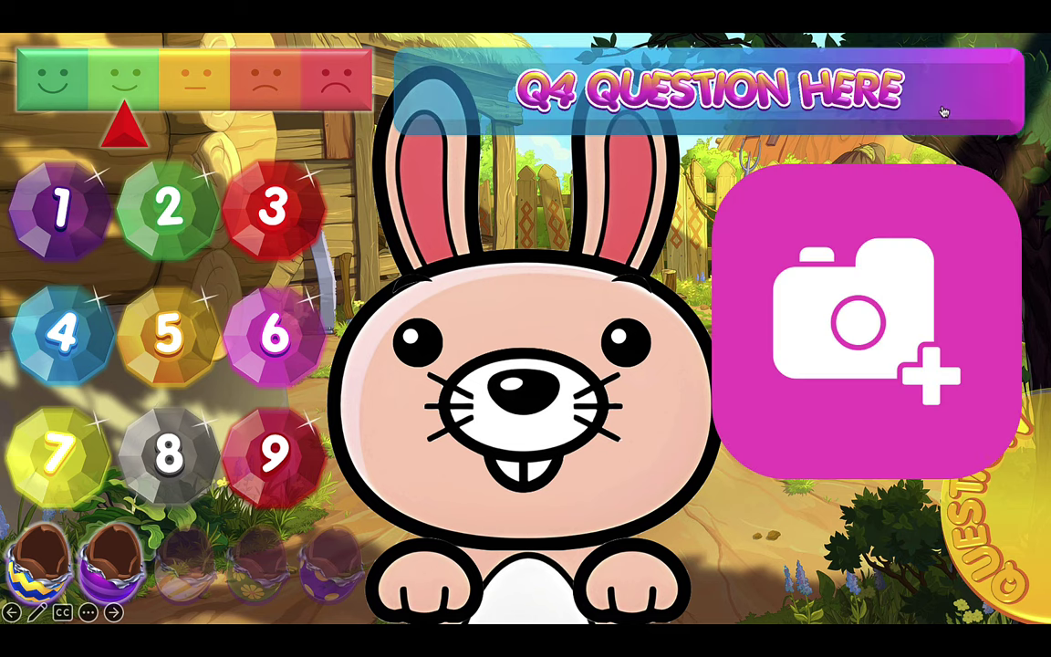
{"action": "left_click", "coordinate": [853, 97]}
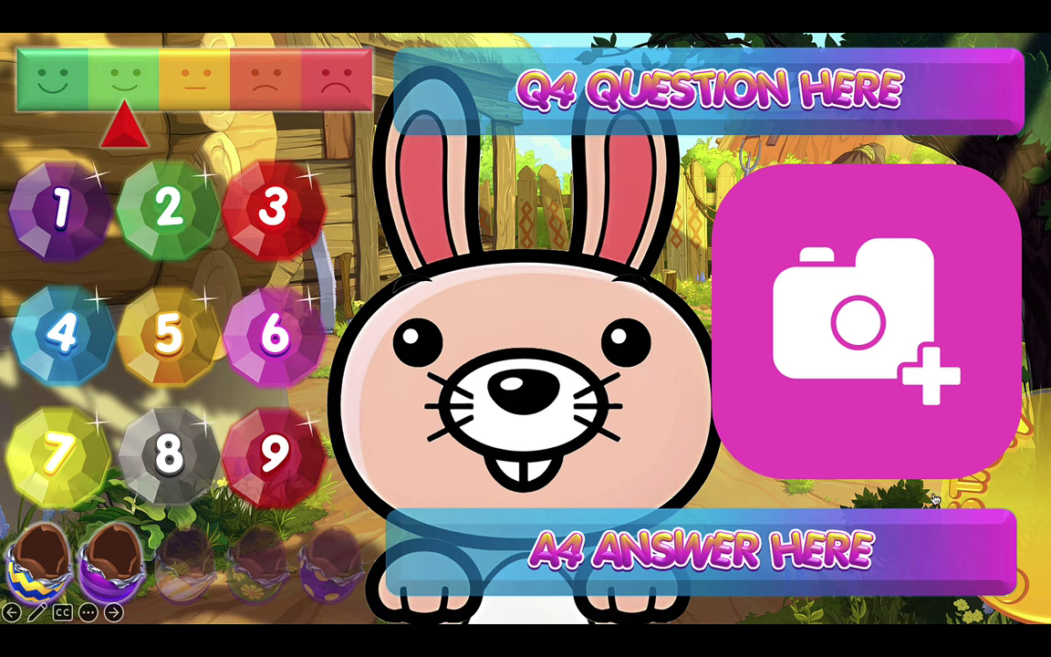
{"action": "left_click", "coordinate": [966, 540]}
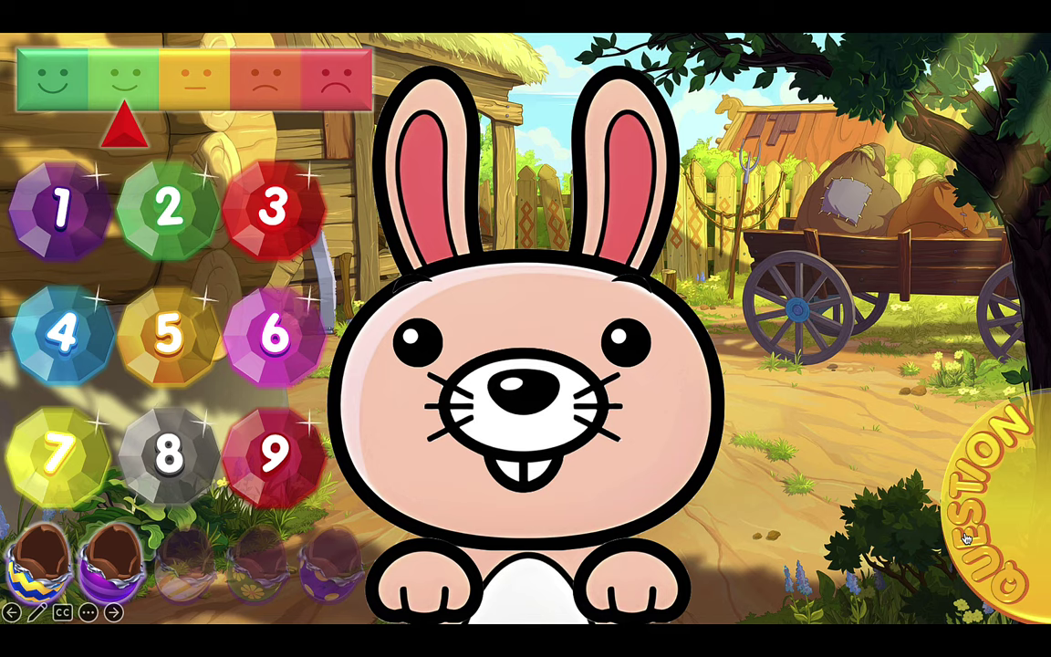
{"action": "key", "text": "Escape"}
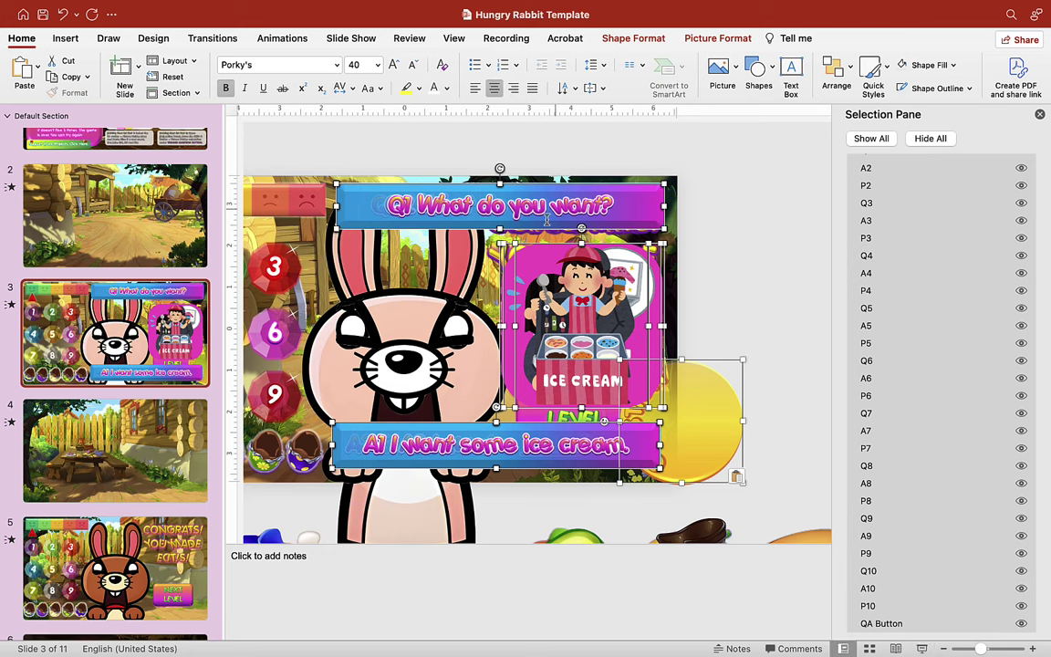
- Go to slide 11 and hide all its objects with Hide All in the Selection Pane
{"action": "scroll", "coordinate": [132, 462], "scroll_direction": "down", "scroll_amount": 1}
{"action": "scroll", "coordinate": [132, 463], "scroll_direction": "down", "scroll_amount": 10}
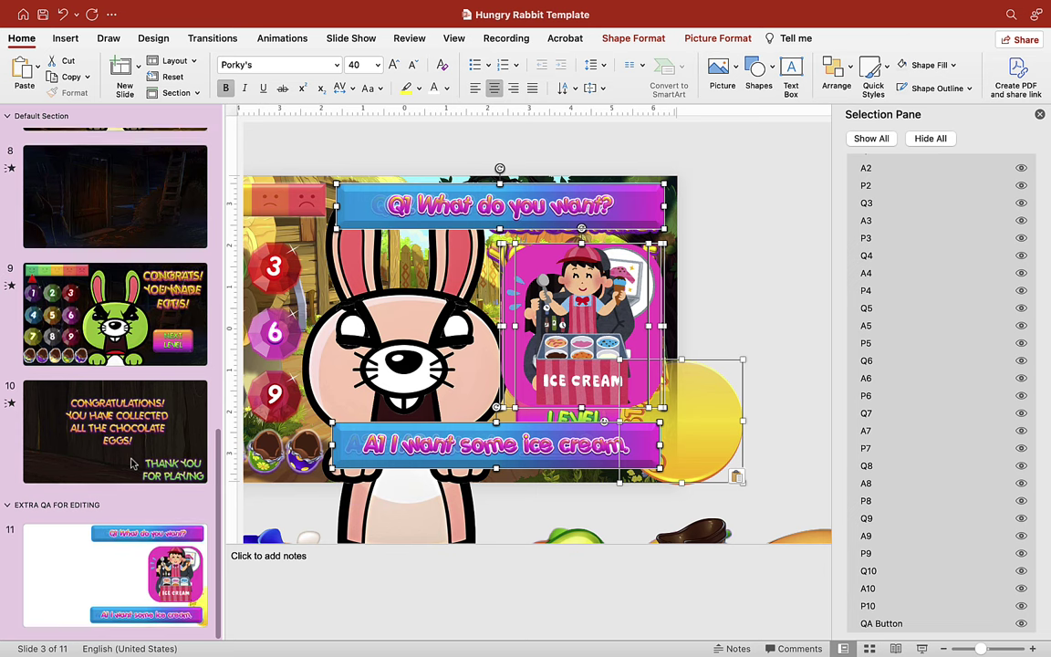
{"action": "left_click", "coordinate": [51, 569]}
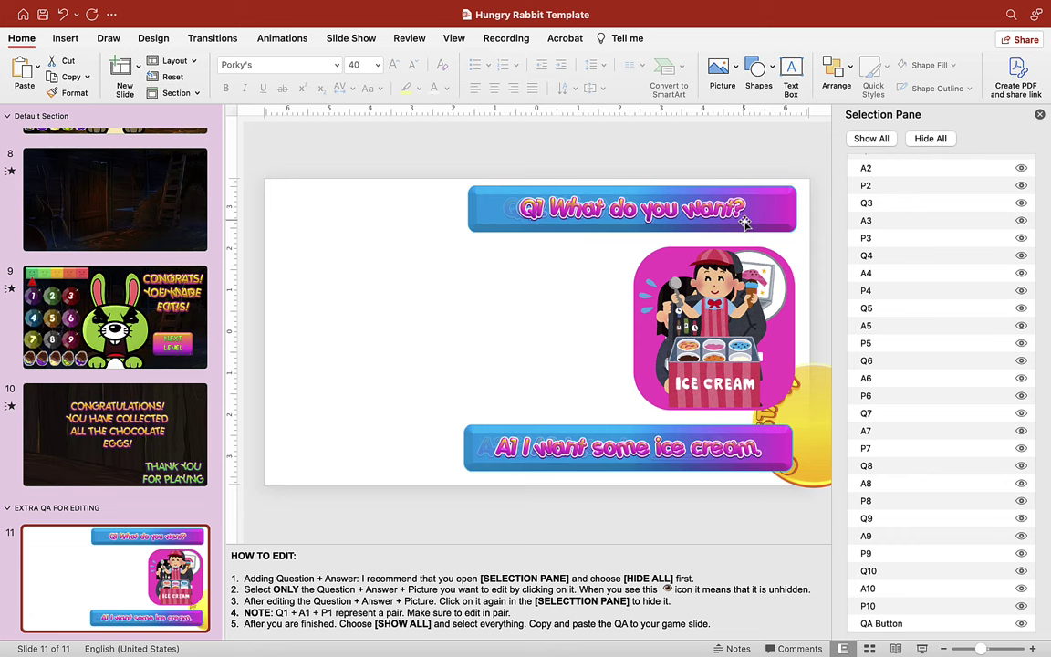
{"action": "left_click", "coordinate": [929, 139]}
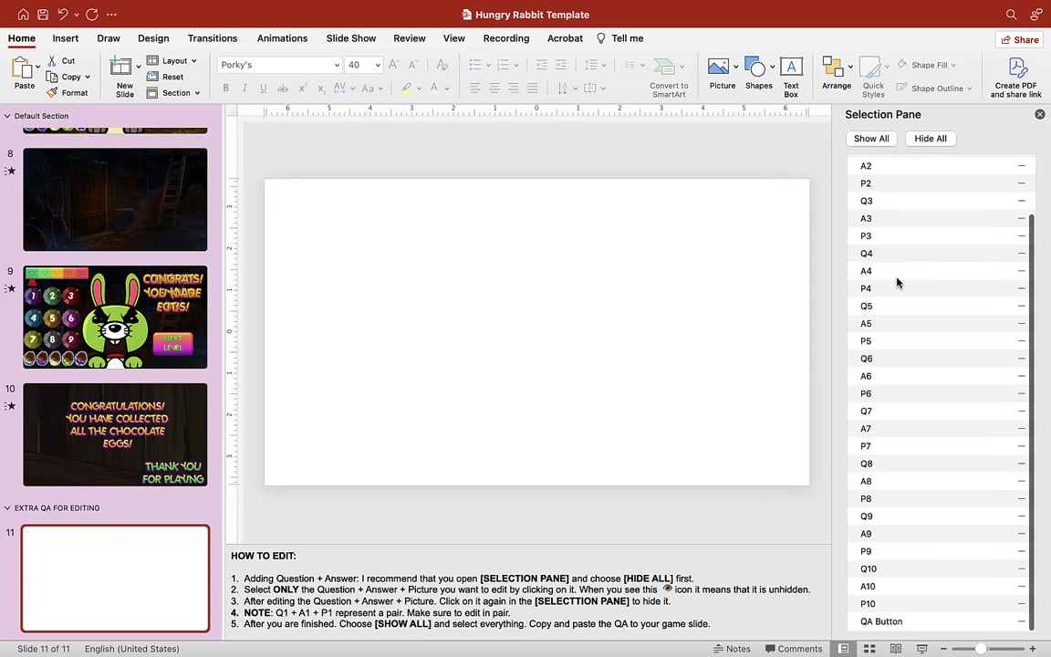
- Unhide the Q10, A10 and P10 objects in the Selection Pane
{"action": "left_click", "coordinate": [868, 572]}
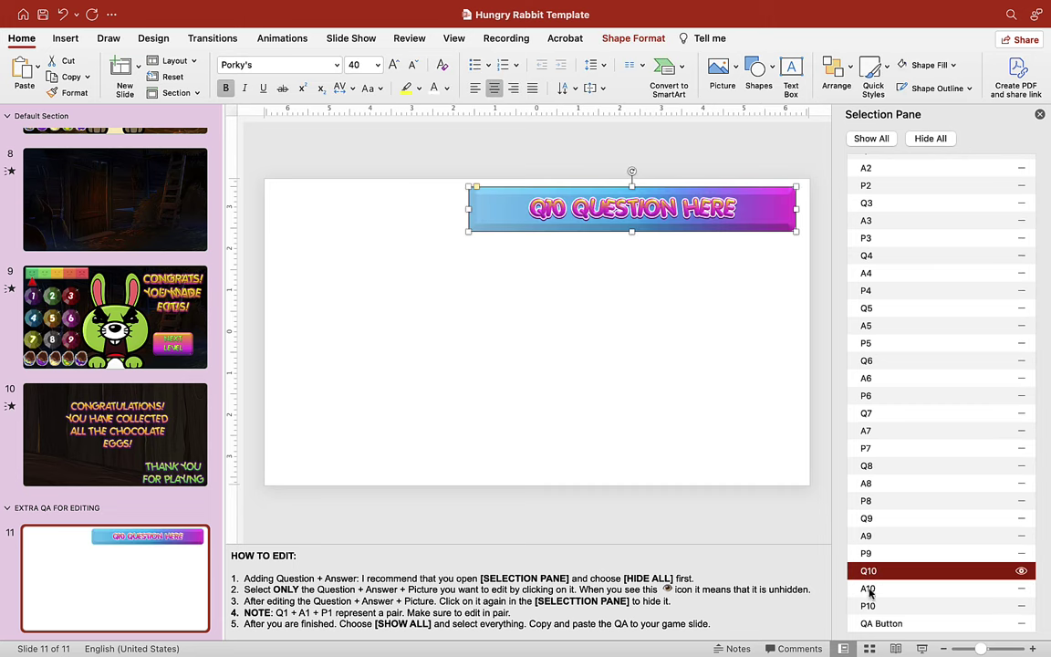
{"action": "left_click", "coordinate": [871, 590]}
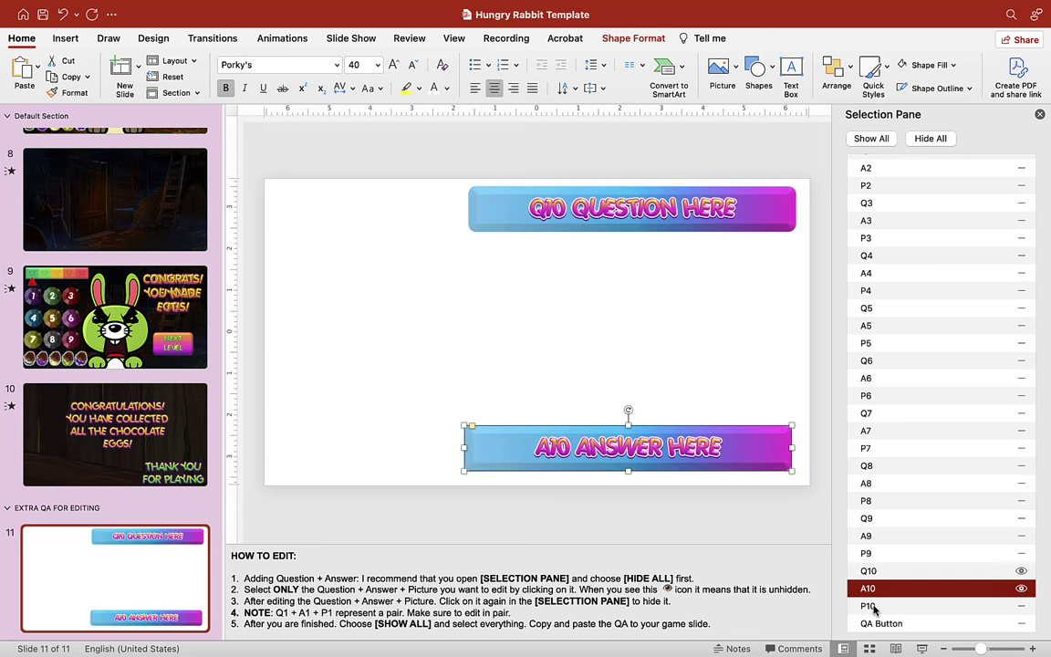
{"action": "left_click", "coordinate": [868, 607]}
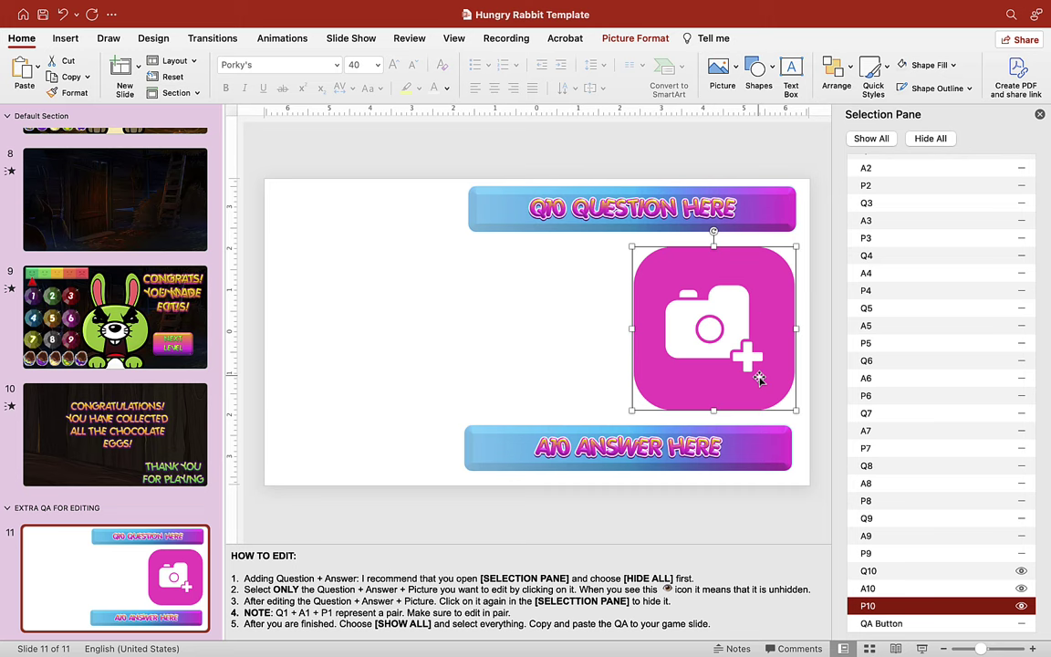
- Copy the Q10 banner, P10 picture and A10 banner together and paste a duplicate set
{"action": "left_click", "coordinate": [773, 210]}
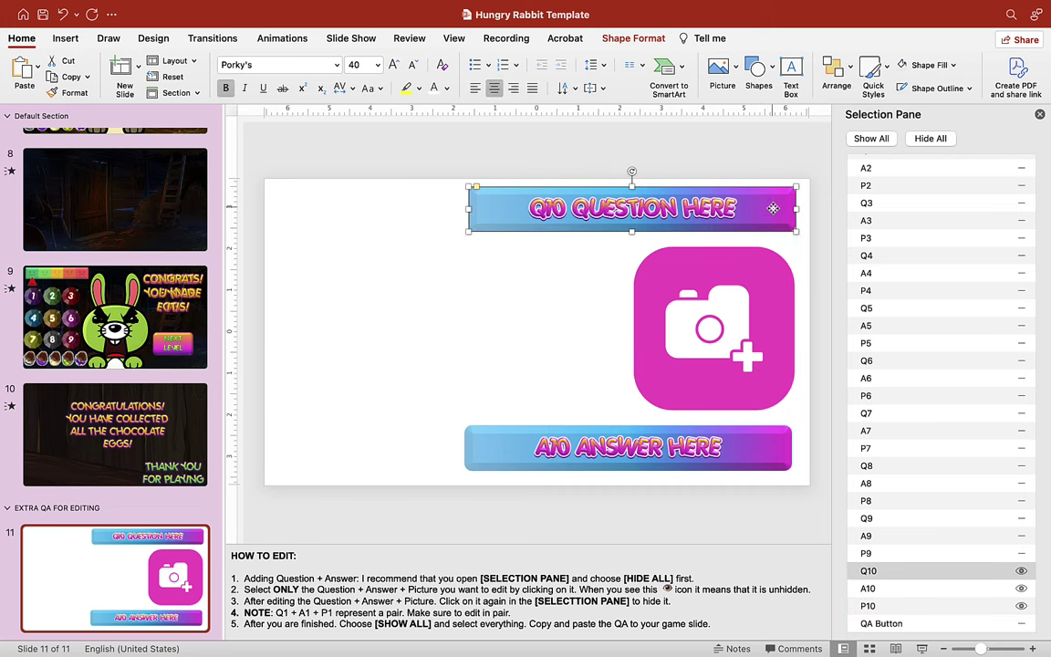
{"action": "left_click", "coordinate": [768, 287], "text": "shift"}
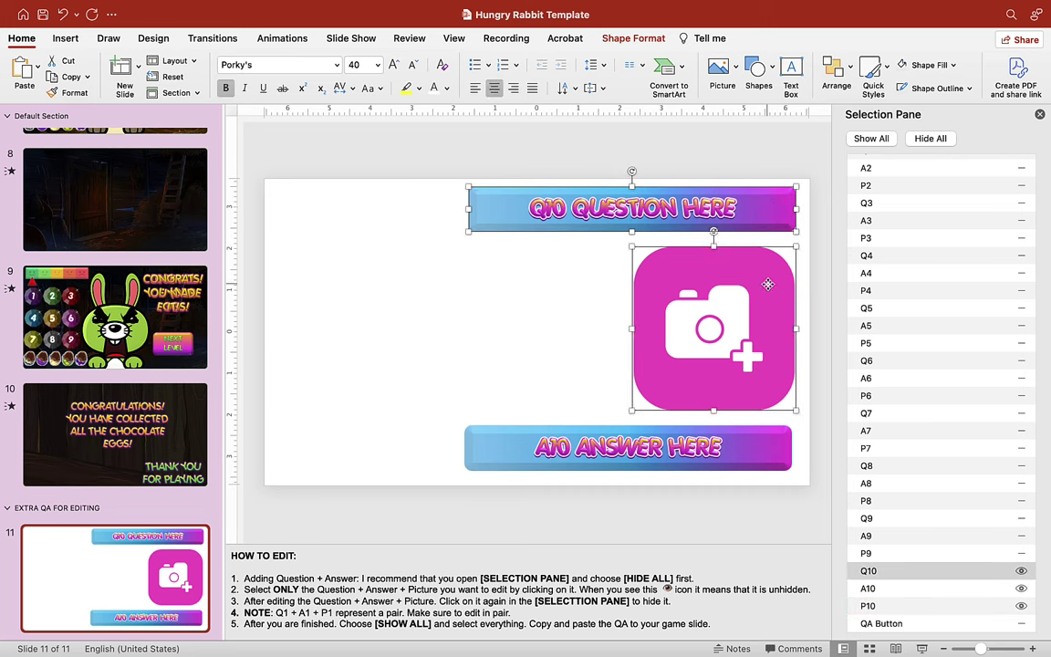
{"action": "left_click", "coordinate": [773, 446], "text": "shift"}
{"action": "right_click", "coordinate": [774, 446]}
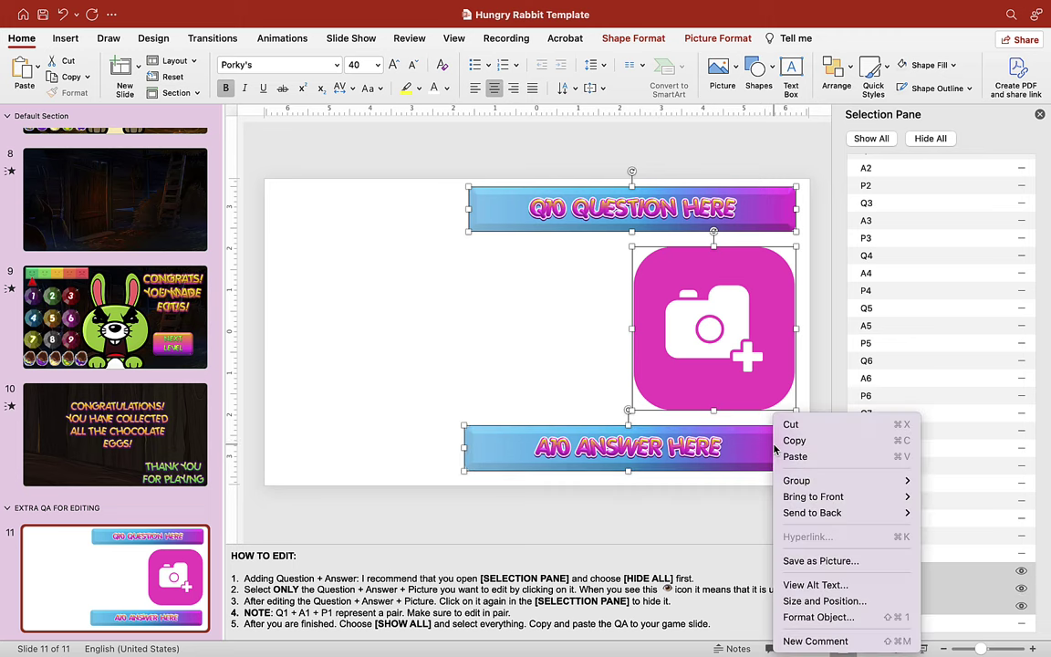
{"action": "left_click", "coordinate": [795, 441]}
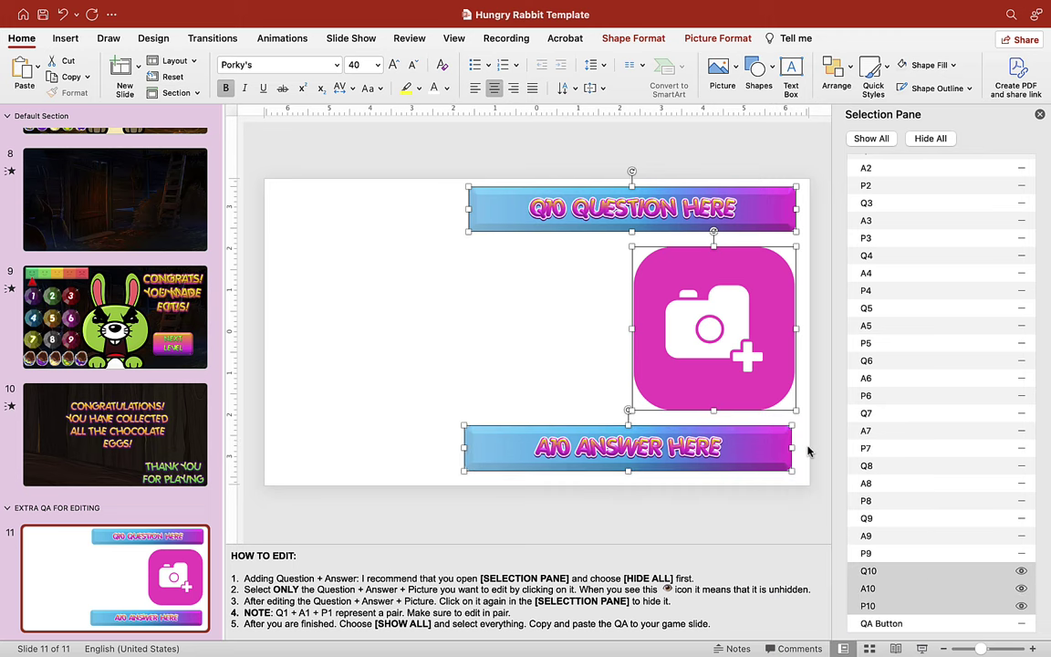
{"action": "right_click", "coordinate": [776, 352]}
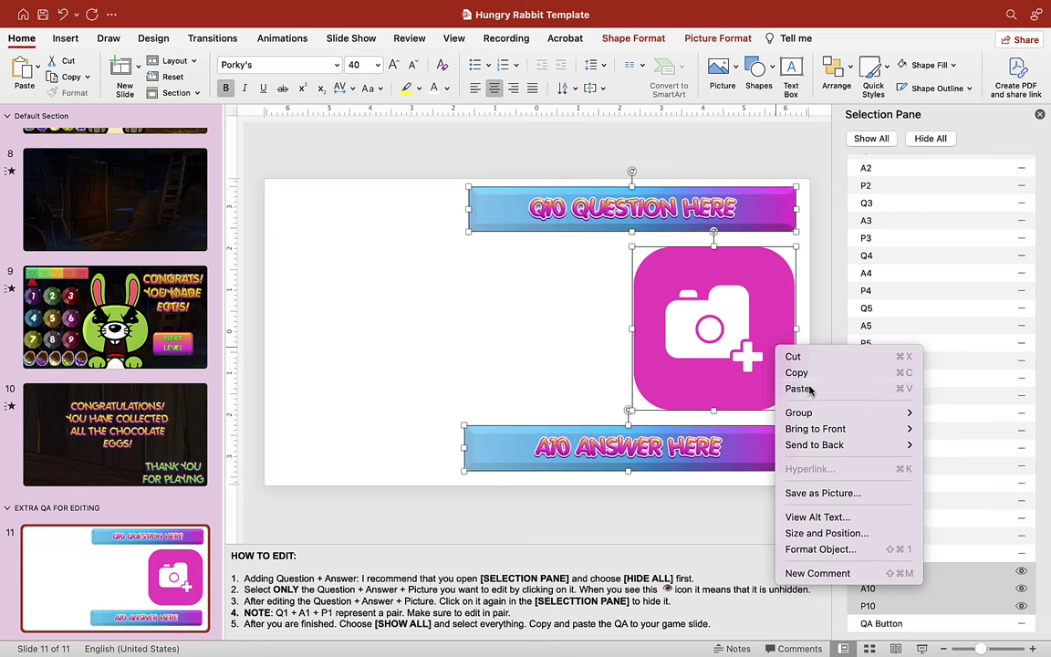
{"action": "left_click", "coordinate": [797, 389]}
- Align the pasted set over the originals and change the banner texts to Q11 and A11
{"action": "left_click_drag", "start_coordinate": [782, 320], "coordinate": [778, 317]}
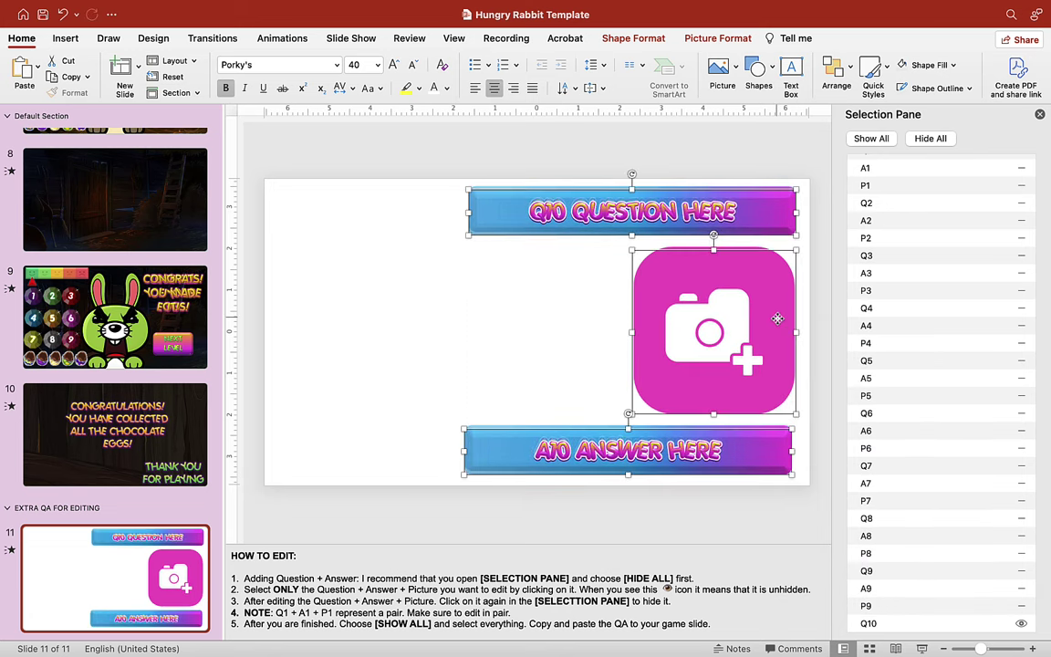
{"action": "scroll", "coordinate": [905, 300], "scroll_direction": "up", "scroll_amount": 3}
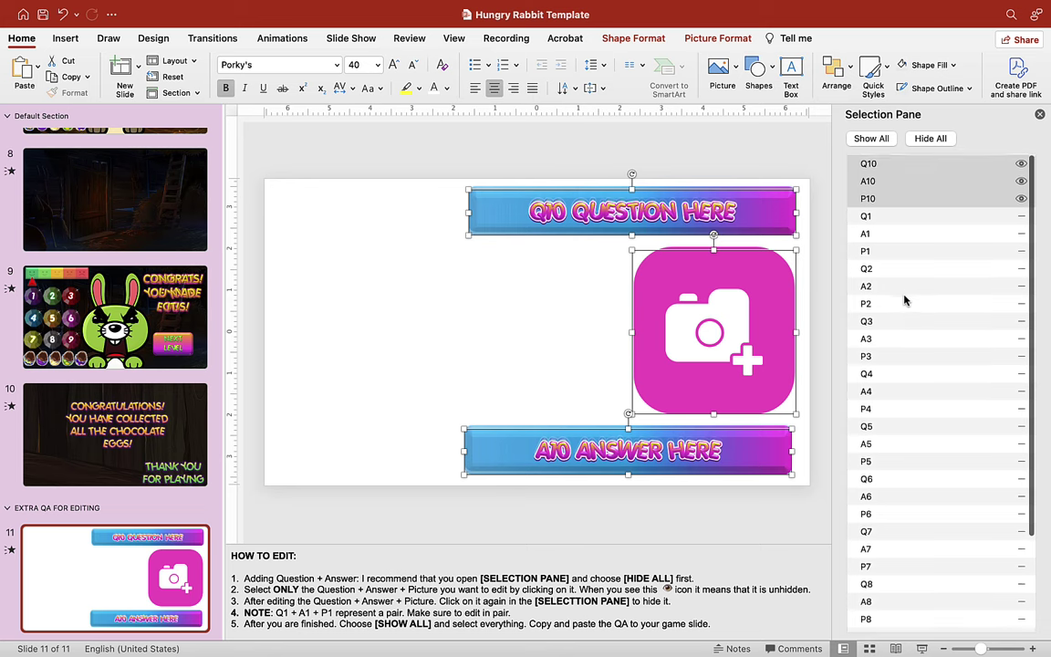
{"action": "scroll", "coordinate": [899, 305], "scroll_direction": "down", "scroll_amount": 10}
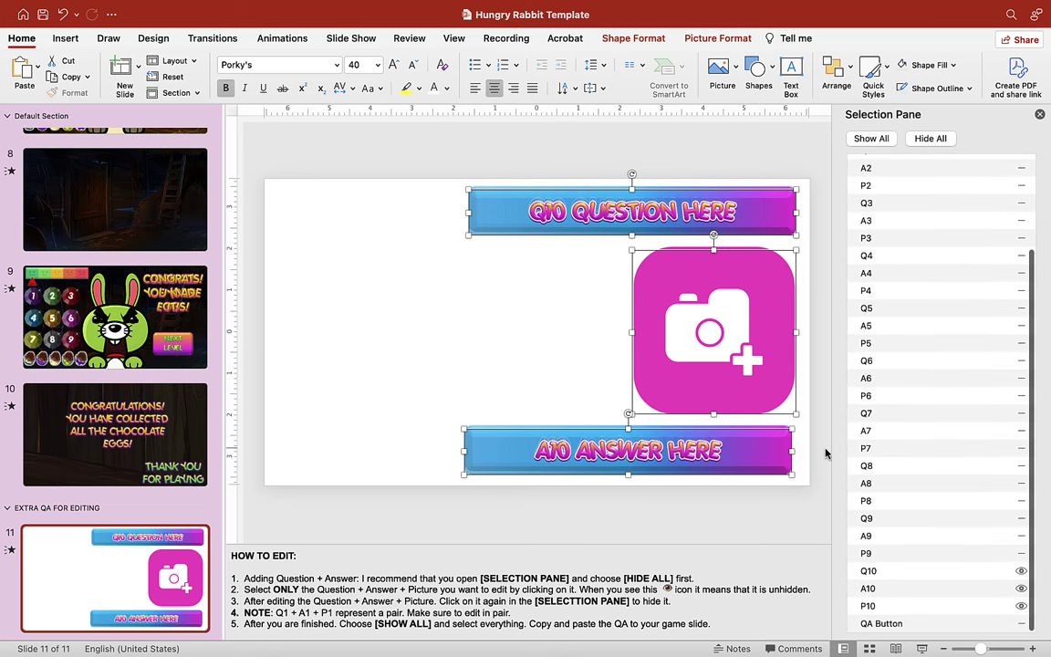
{"action": "left_click", "coordinate": [567, 216]}
{"action": "key", "text": "BackSpace"}
{"action": "type", "text": "1"}
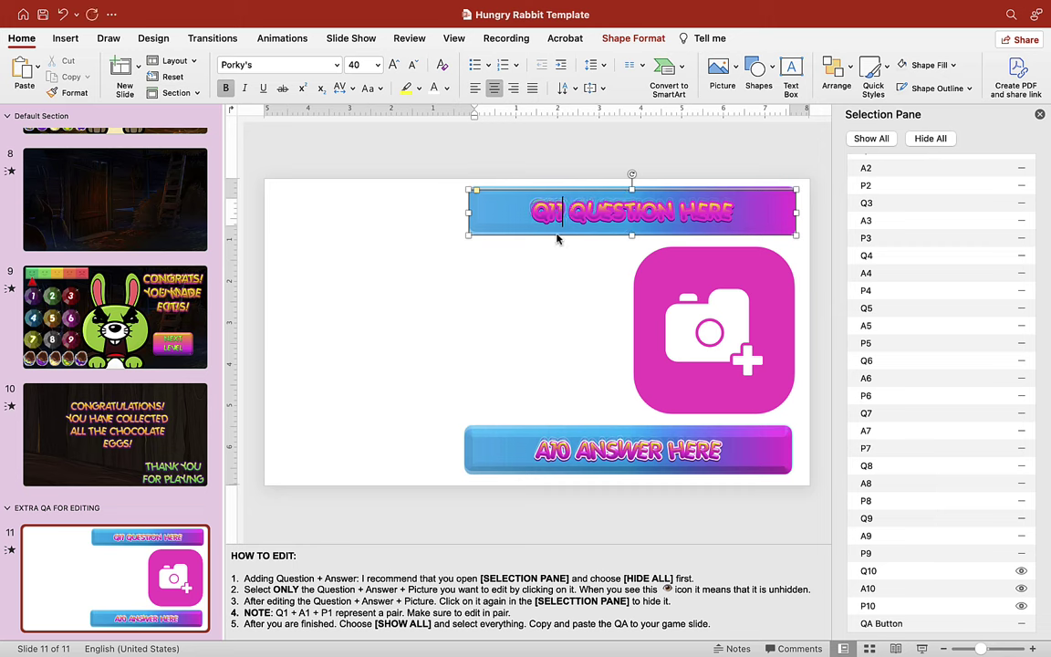
{"action": "left_click", "coordinate": [568, 456]}
{"action": "key", "text": "BackSpace"}
{"action": "type", "text": "1"}
- Rename the pasted objects to Q11, A11 and P11 in the Selection Pane
{"action": "scroll", "coordinate": [938, 354], "scroll_direction": "up", "scroll_amount": 5}
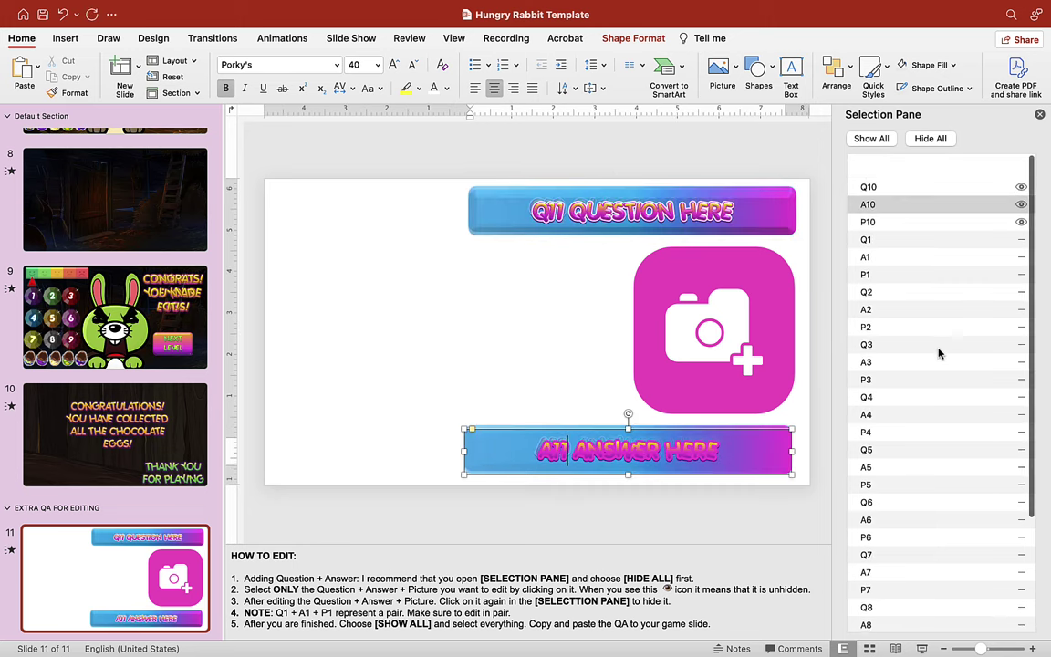
{"action": "left_click", "coordinate": [876, 164]}
{"action": "left_click", "coordinate": [881, 165]}
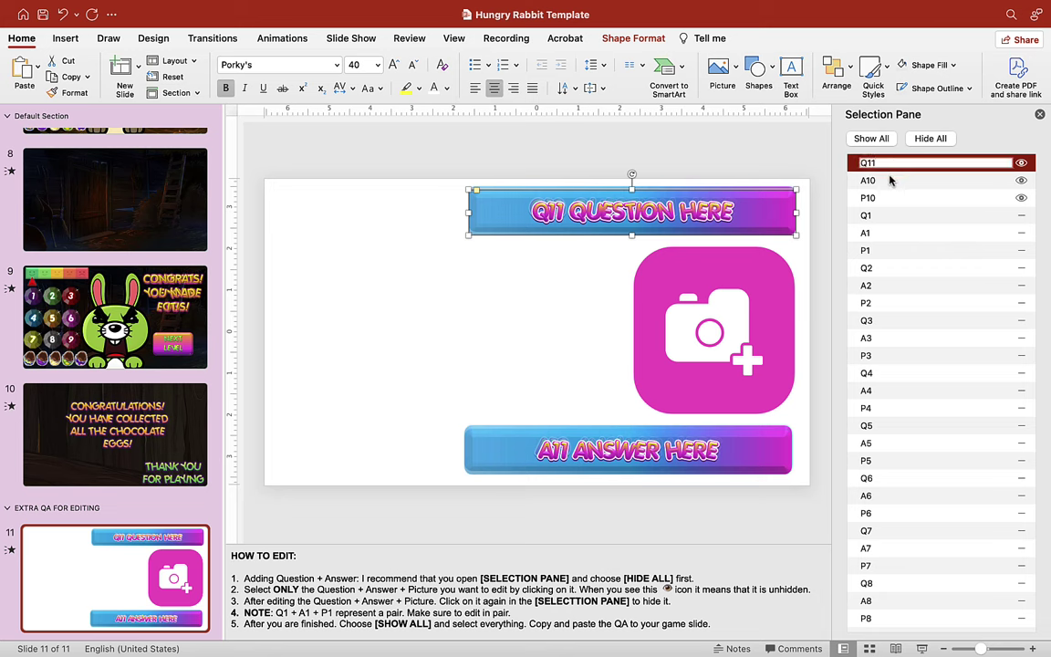
{"action": "left_click", "coordinate": [886, 182]}
{"action": "left_click", "coordinate": [879, 185]}
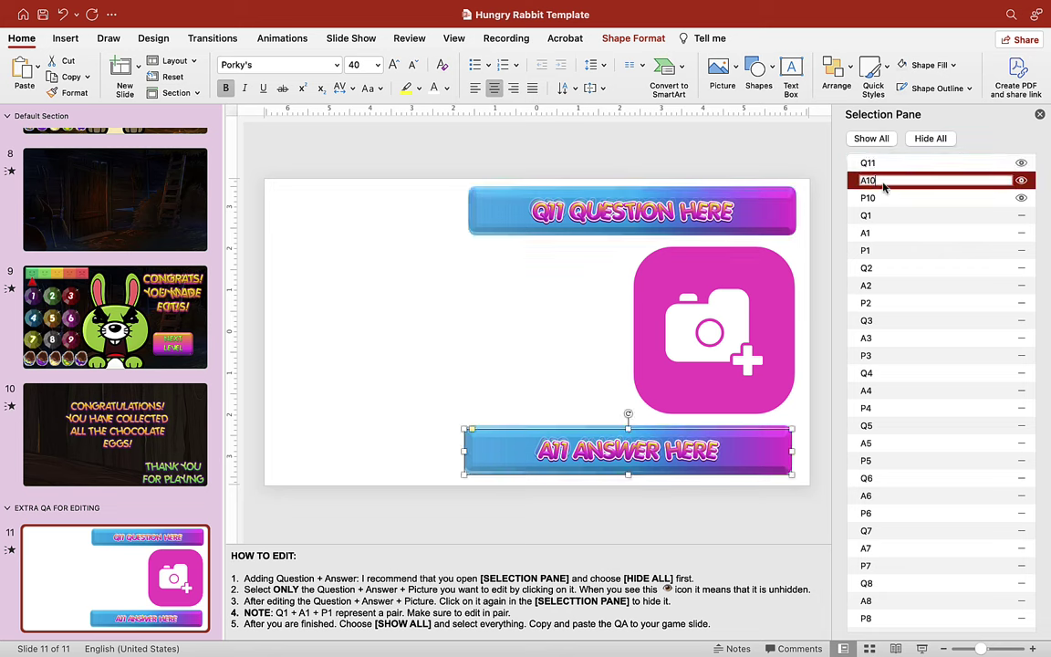
{"action": "type", "text": "A11"}
{"action": "left_click", "coordinate": [876, 198]}
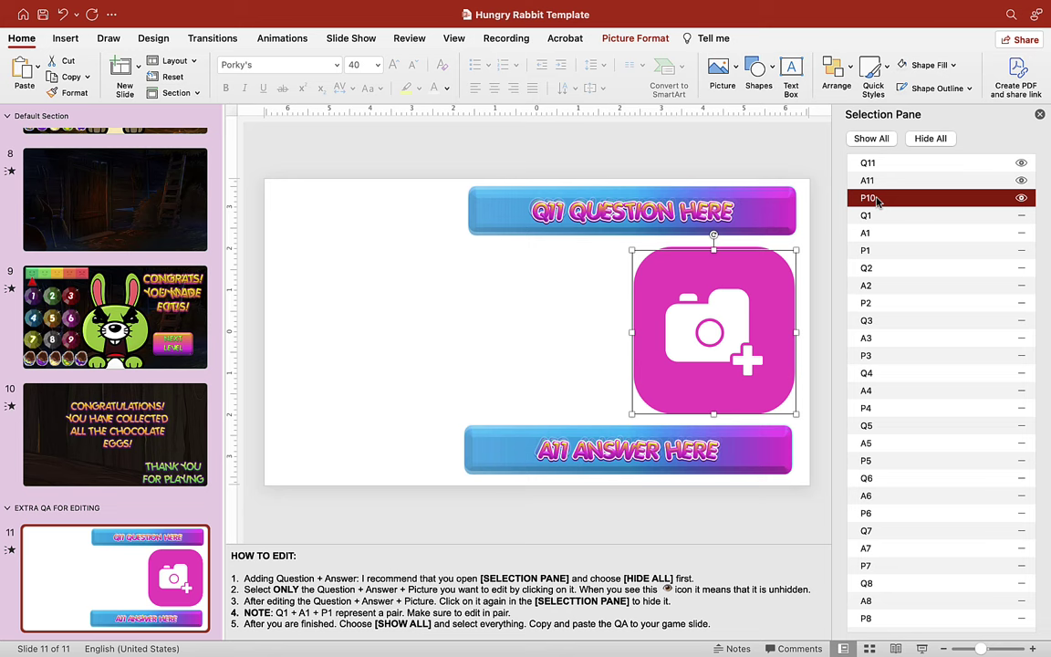
{"action": "left_click", "coordinate": [881, 198]}
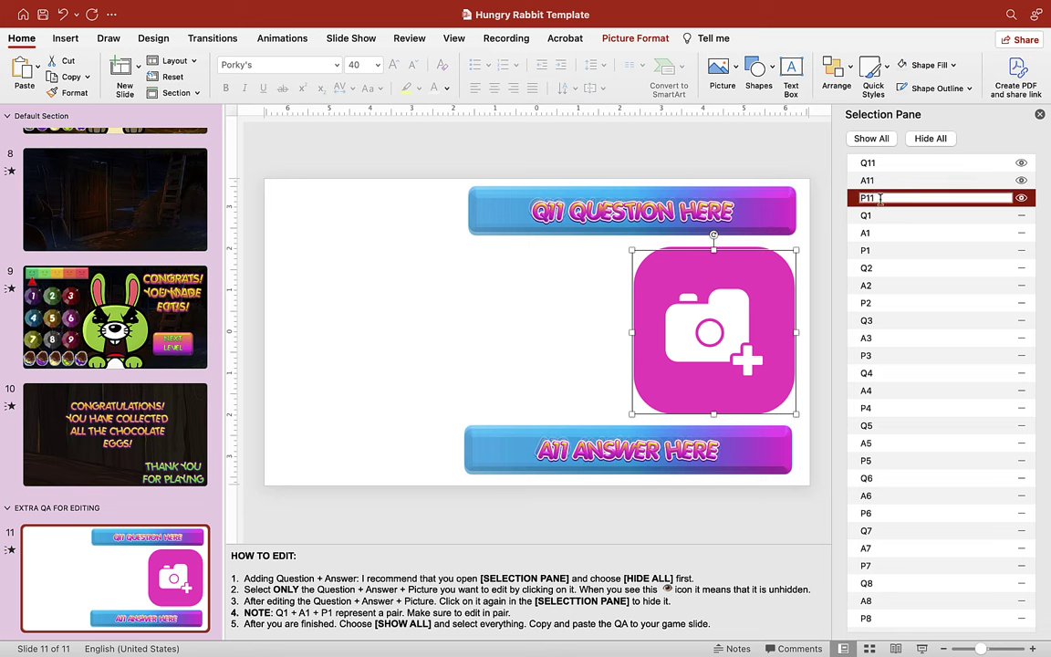
{"action": "left_click", "coordinate": [799, 146]}
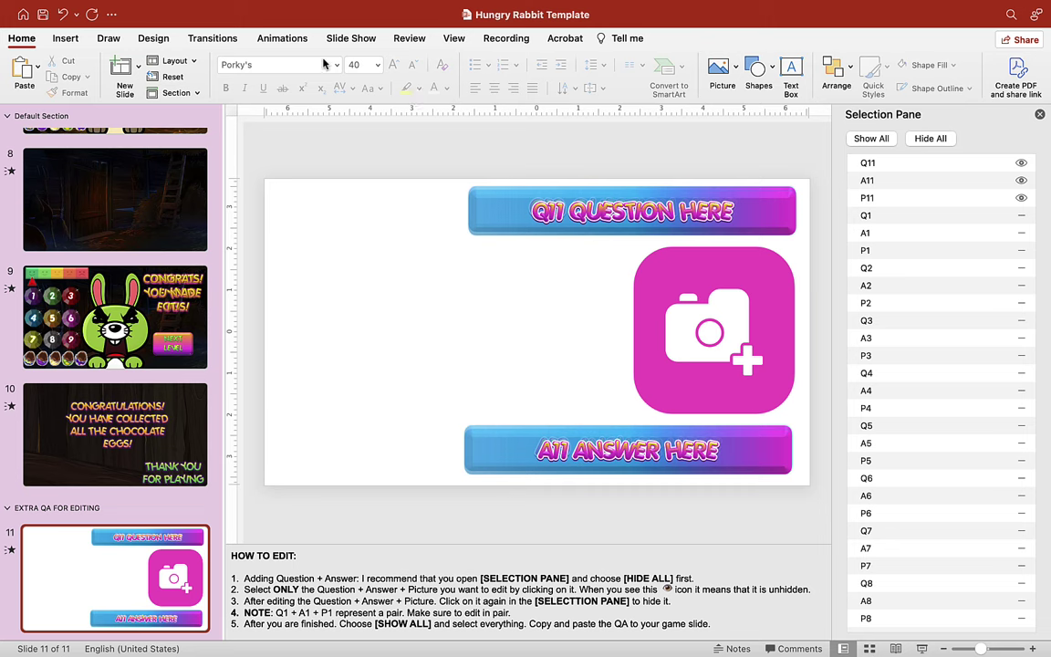
{"action": "left_click", "coordinate": [270, 38]}
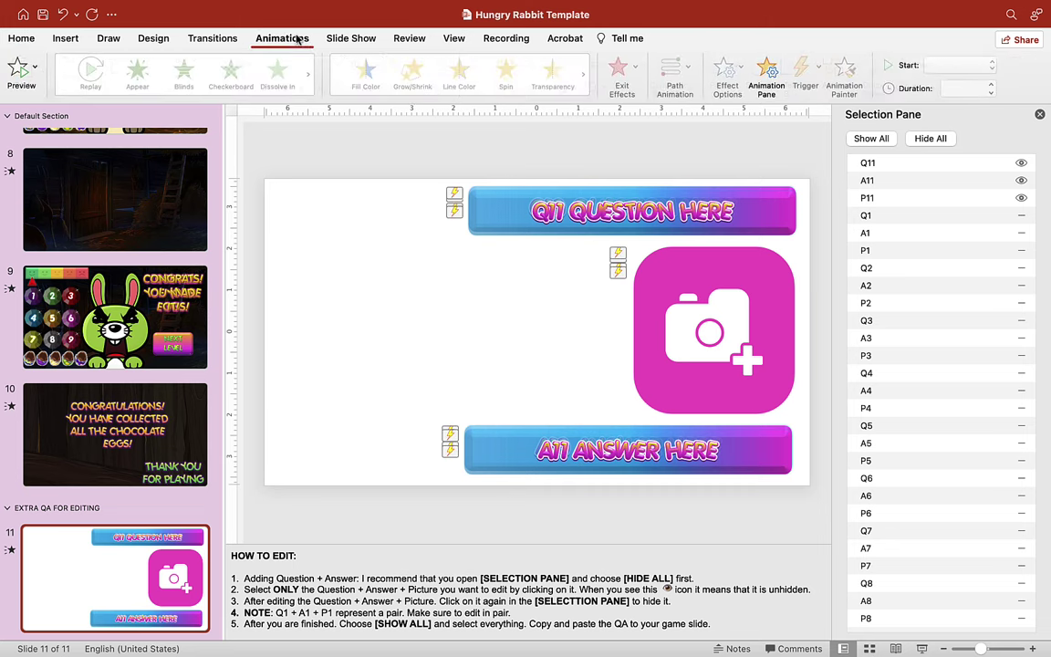
- In the Animation Pane, drag the Q11 and P11 animations below P10 under Trigger: QA Button: Question
{"action": "left_click", "coordinate": [769, 78]}
{"action": "left_click_drag", "start_coordinate": [927, 254], "coordinate": [939, 554]}
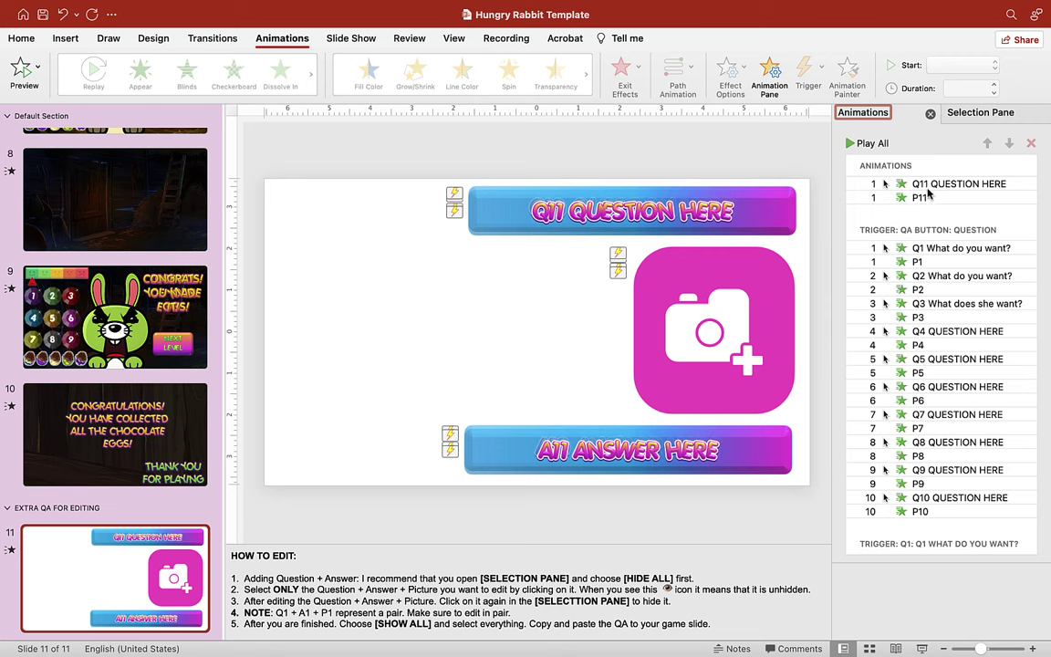
{"action": "left_click", "coordinate": [915, 186]}
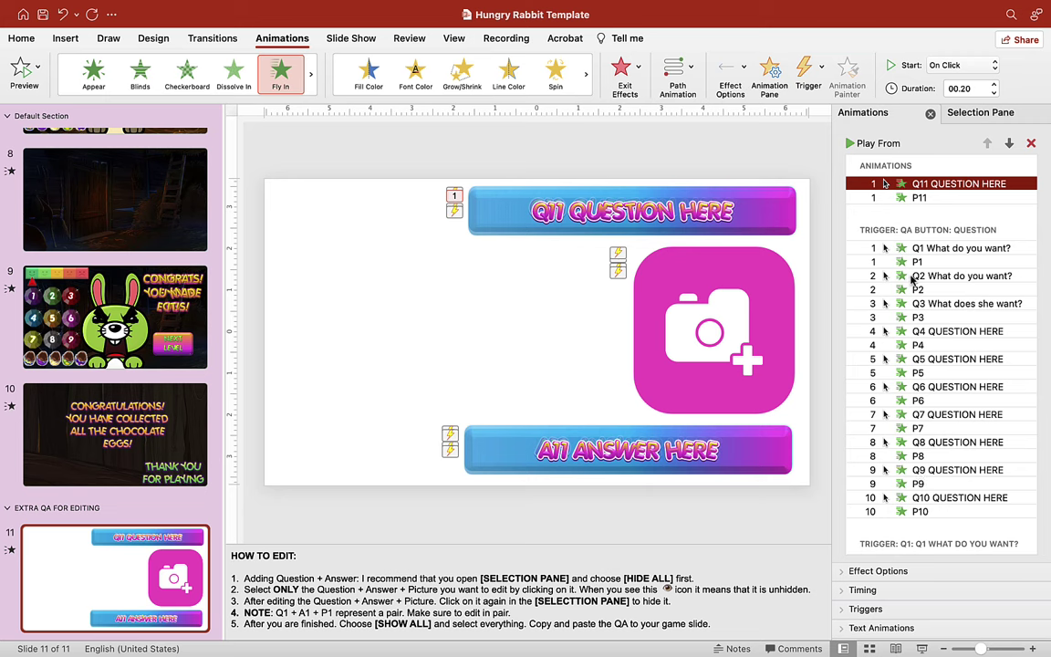
{"action": "left_click", "coordinate": [921, 197], "text": "shift"}
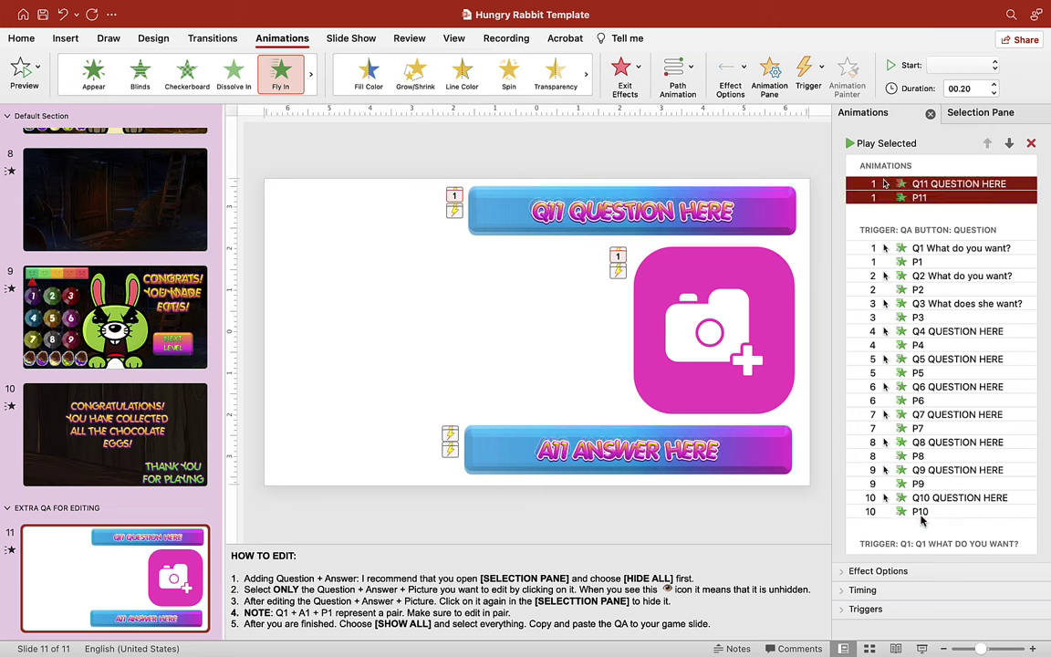
{"action": "left_click_drag", "start_coordinate": [922, 517], "coordinate": [921, 518]}
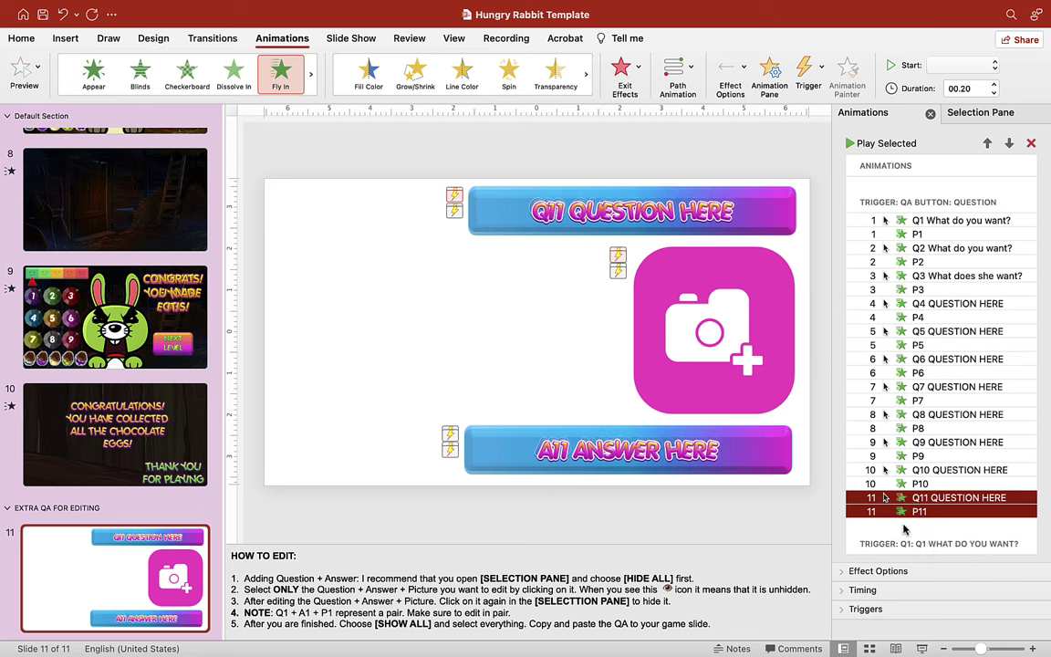
{"action": "scroll", "coordinate": [908, 482], "scroll_direction": "down", "scroll_amount": 5}
{"action": "scroll", "coordinate": [908, 482], "scroll_direction": "down", "scroll_amount": 3}
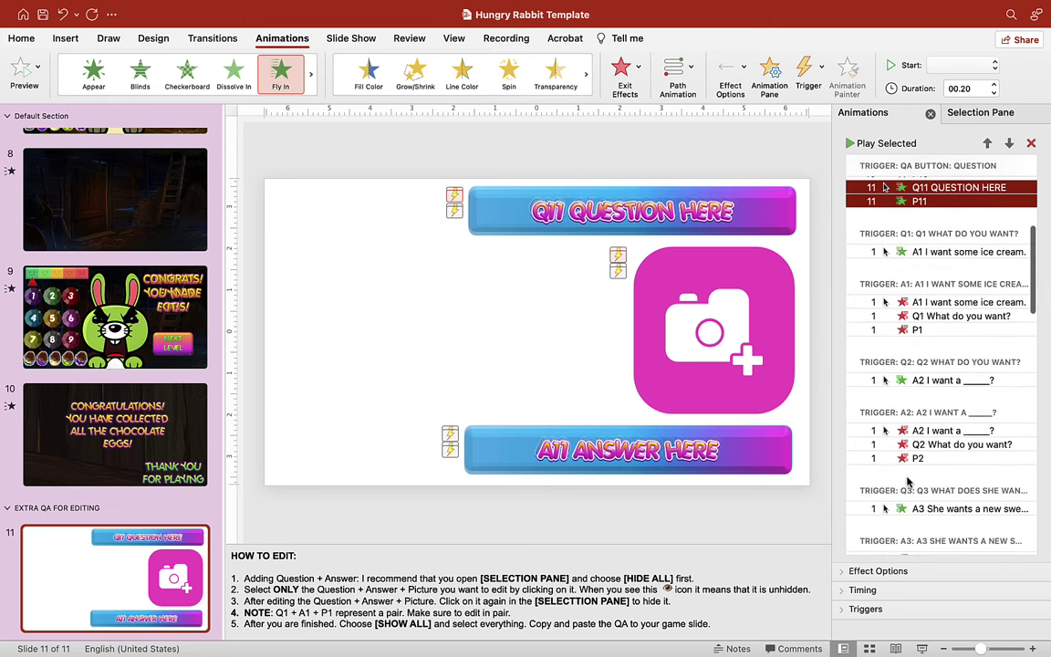
{"action": "scroll", "coordinate": [908, 482], "scroll_direction": "up", "scroll_amount": 8}
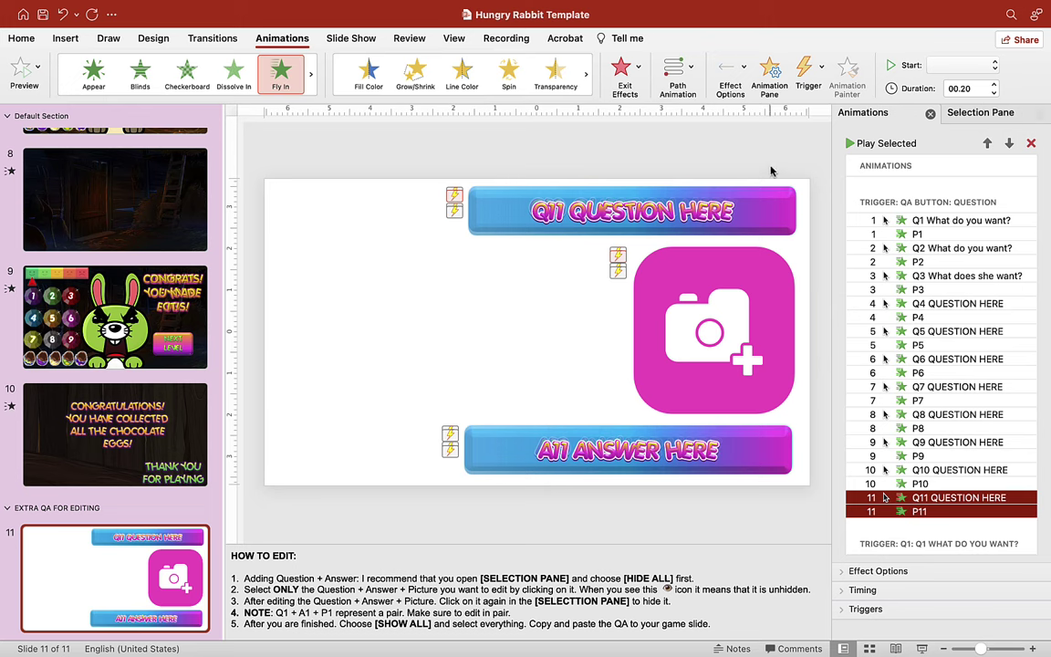
- Select slide 1 and start the slide show from the status bar Slide Show button
{"action": "scroll", "coordinate": [170, 284], "scroll_direction": "up", "scroll_amount": 15}
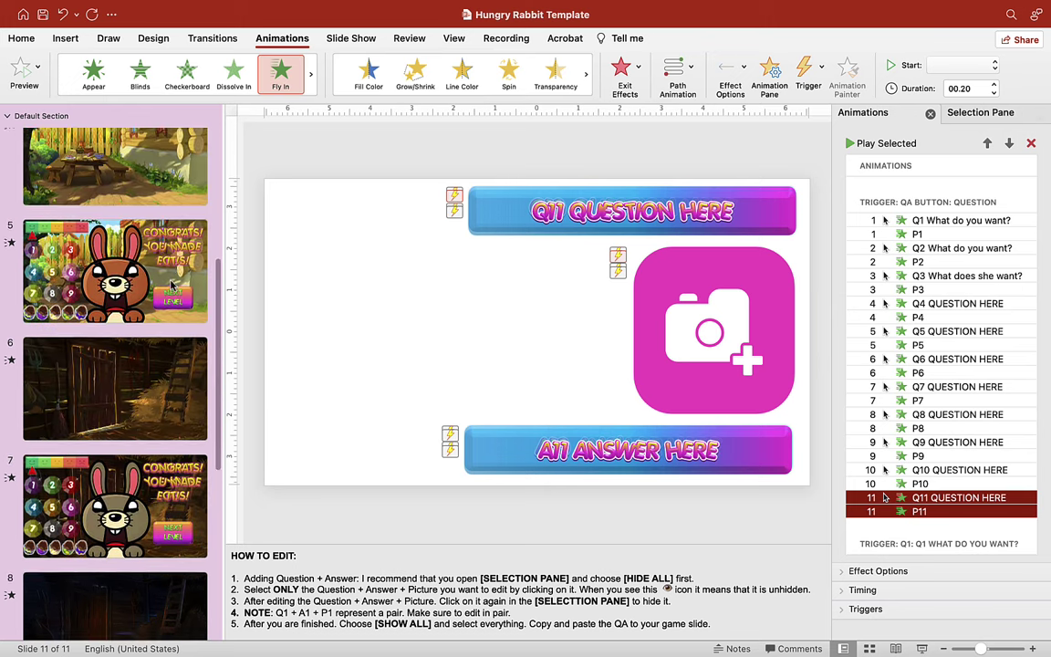
{"action": "scroll", "coordinate": [171, 284], "scroll_direction": "up", "scroll_amount": 3}
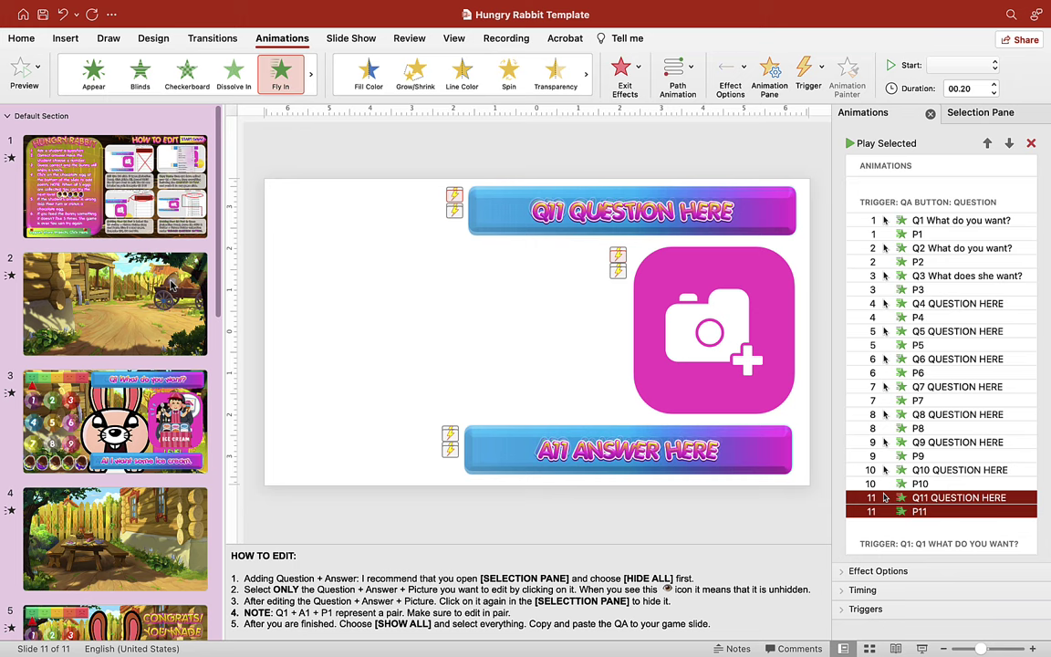
{"action": "left_click", "coordinate": [151, 195]}
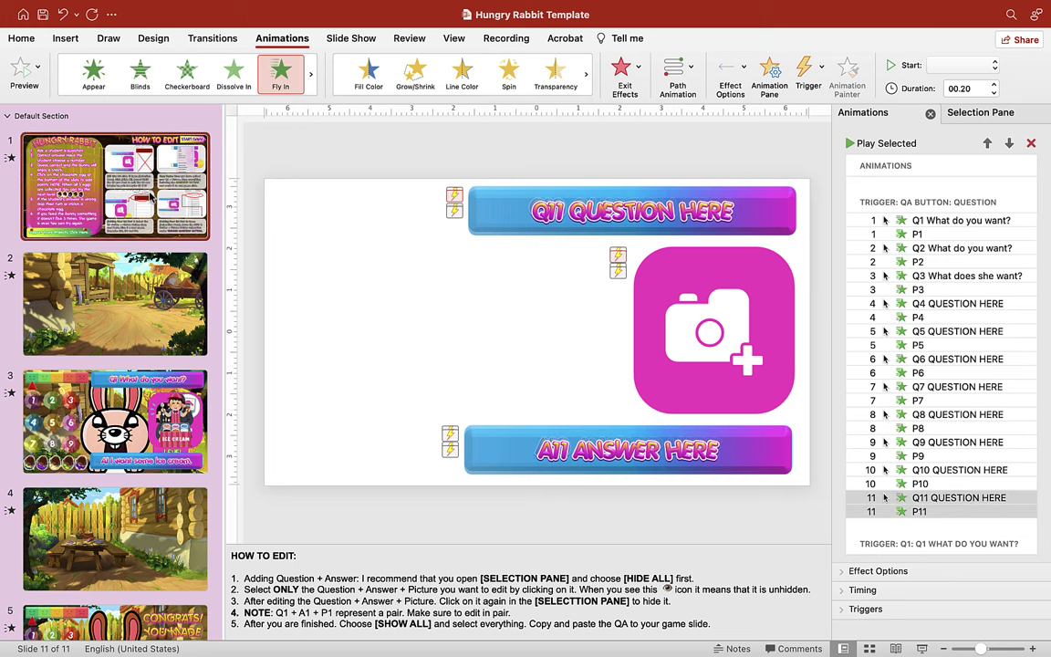
{"action": "left_click", "coordinate": [922, 648]}
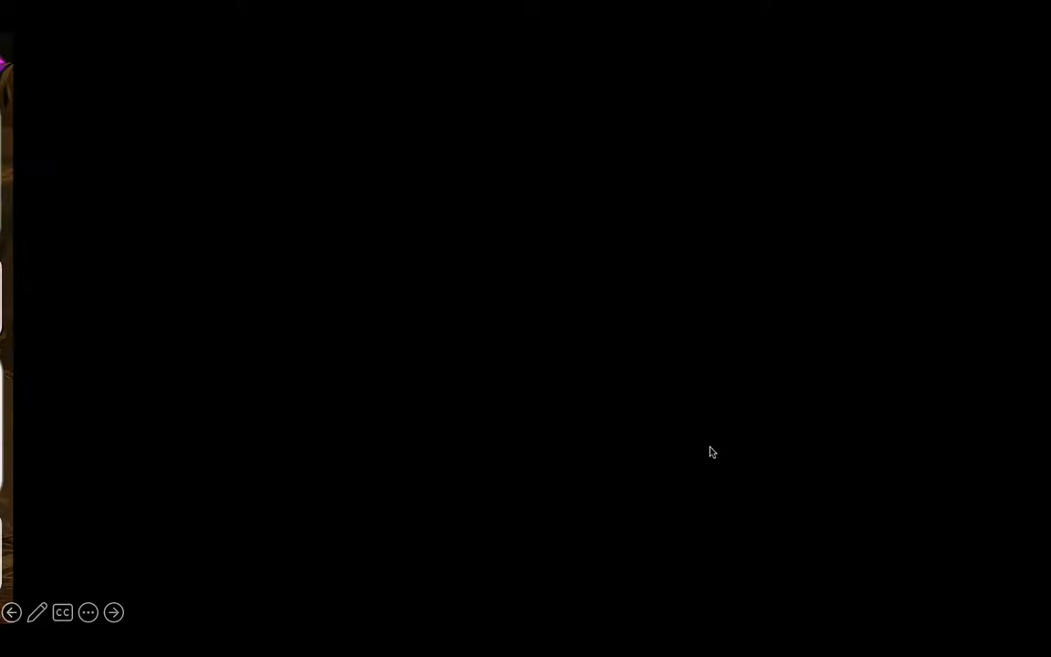